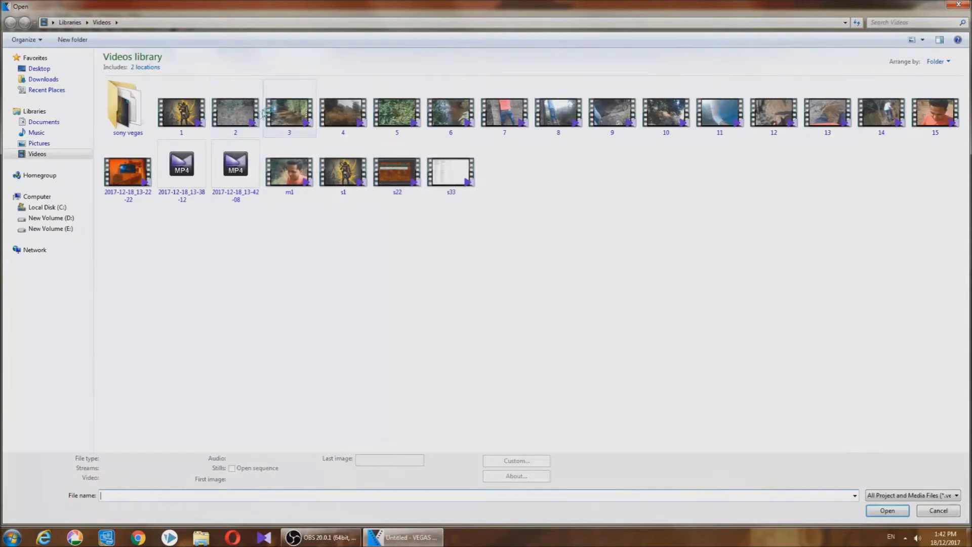
# Step: Import video 3 from the Videos library and trim off everything after 00:00:30;20 on the timeline
pyautogui.click(293, 119)
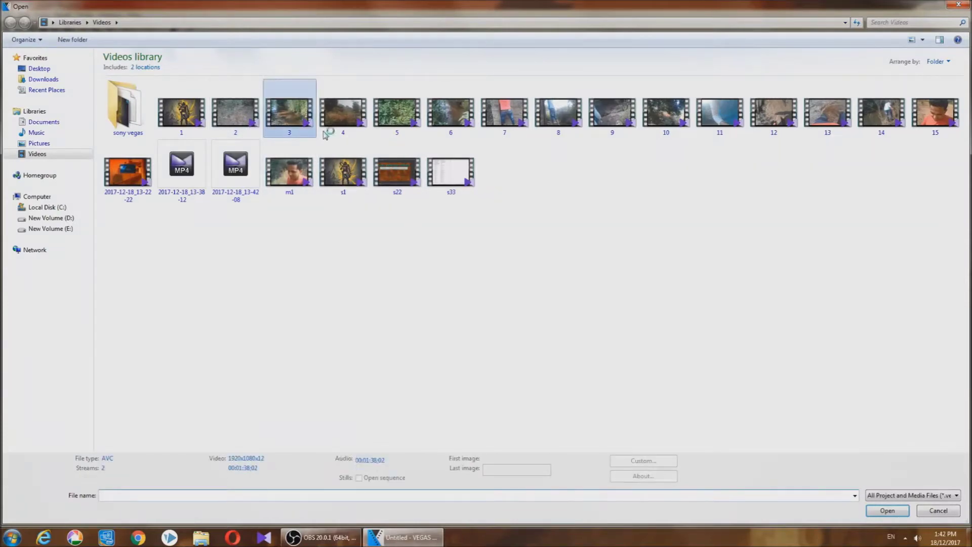
pyautogui.click(884, 510)
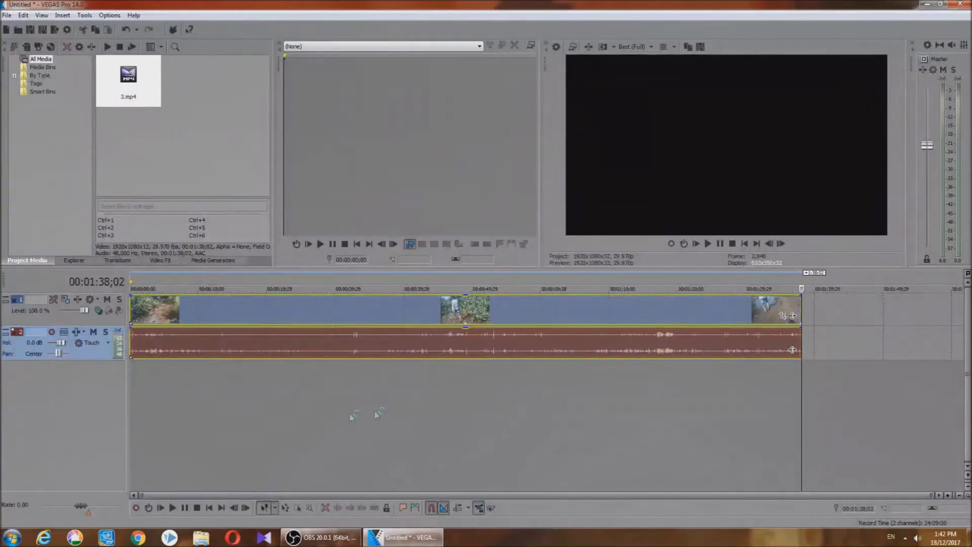
pyautogui.click(339, 406)
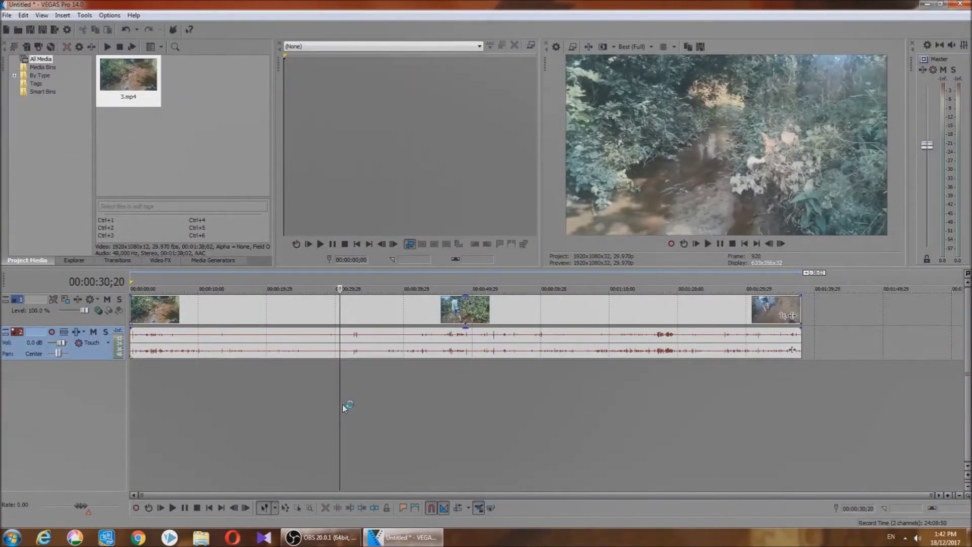
pyautogui.press('s')
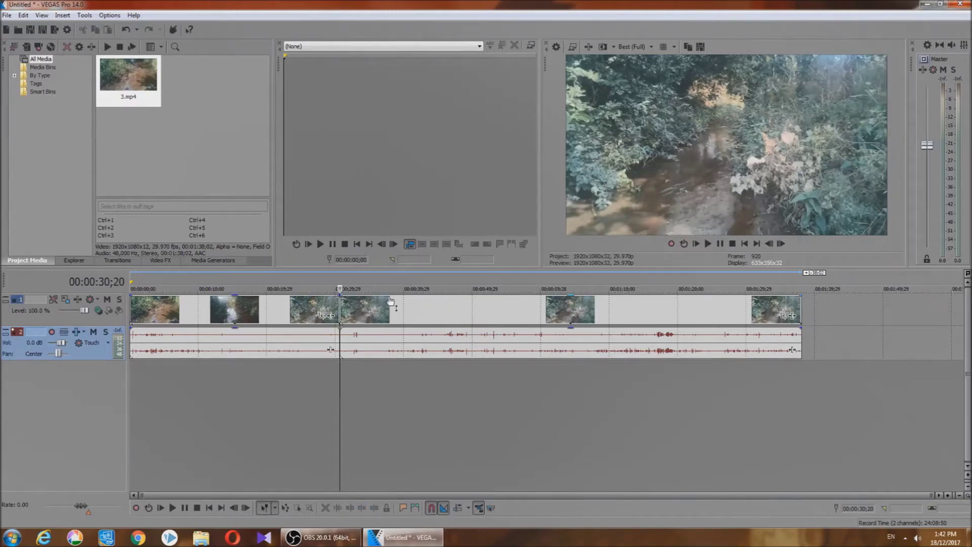
pyautogui.rightClick(389, 312)
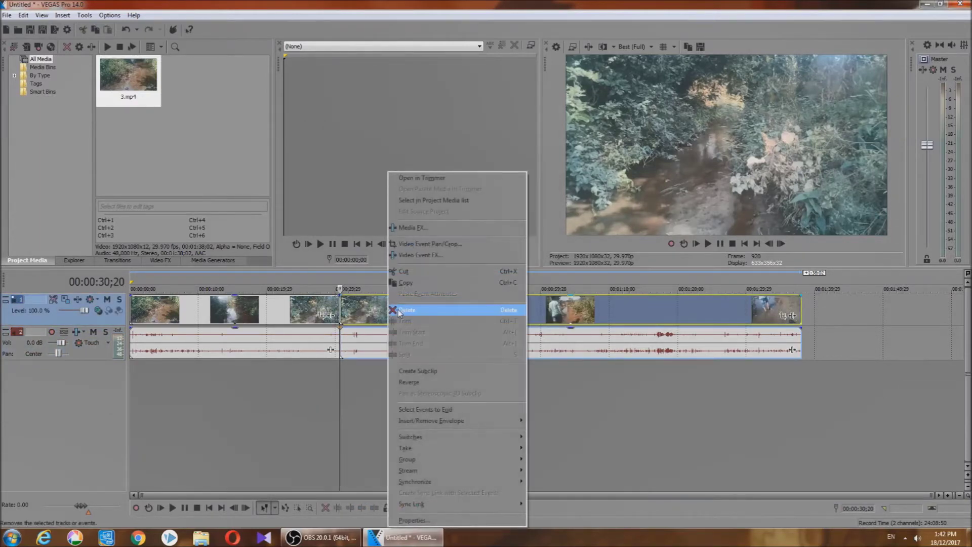
pyautogui.click(399, 310)
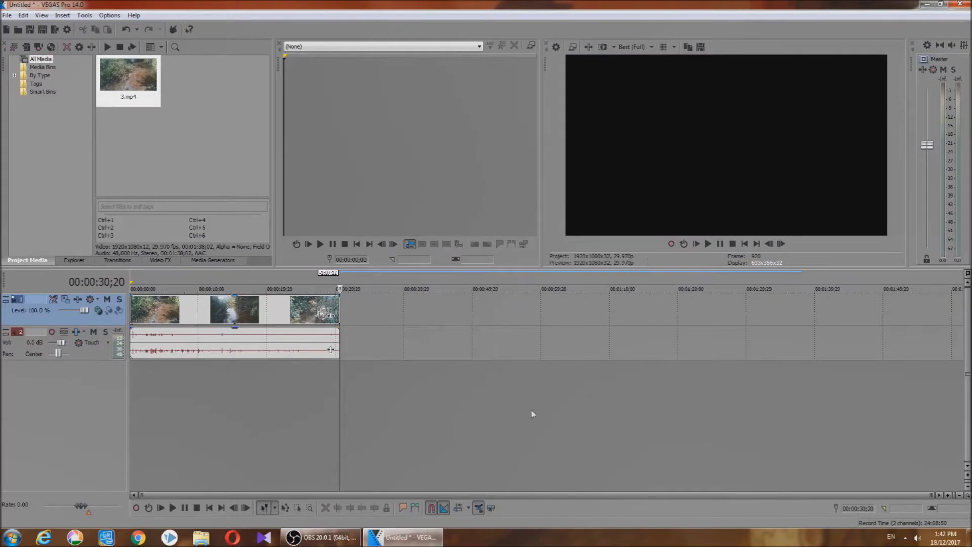
# Step: Split the remaining clip at 00:00:14;18 and select the second part
pyautogui.click(229, 435)
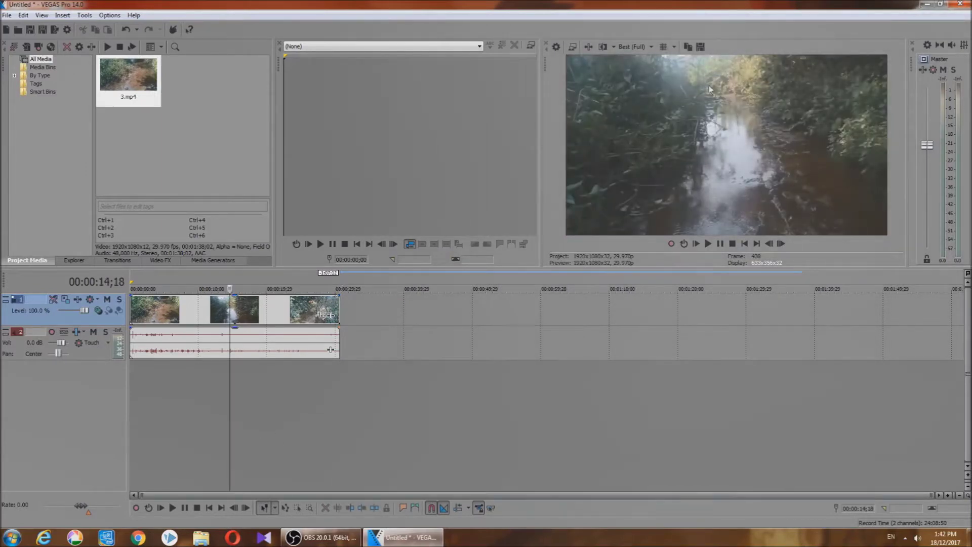
pyautogui.press('s')
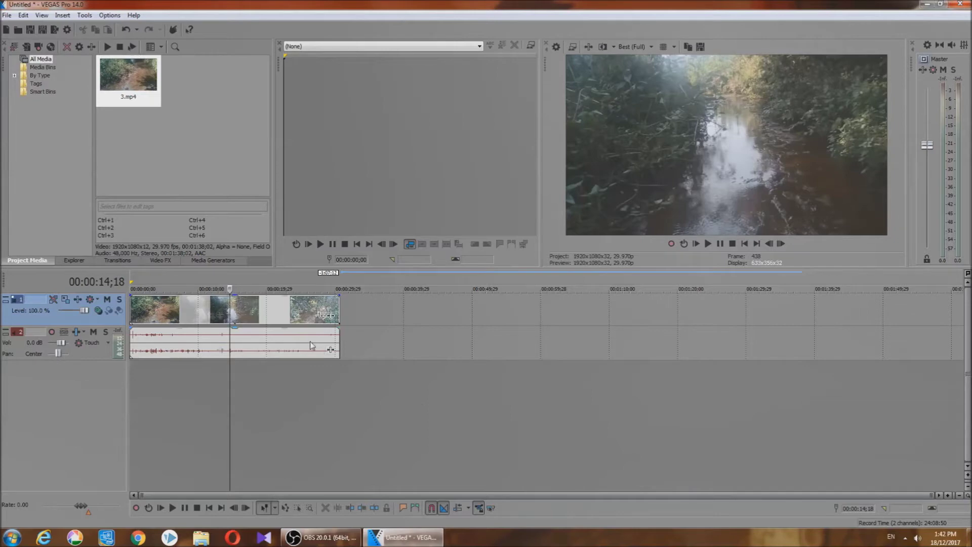
pyautogui.moveTo(248, 316)
pyautogui.mouseDown()
pyautogui.moveTo(280, 312)
pyautogui.moveTo(253, 313)
pyautogui.mouseUp()
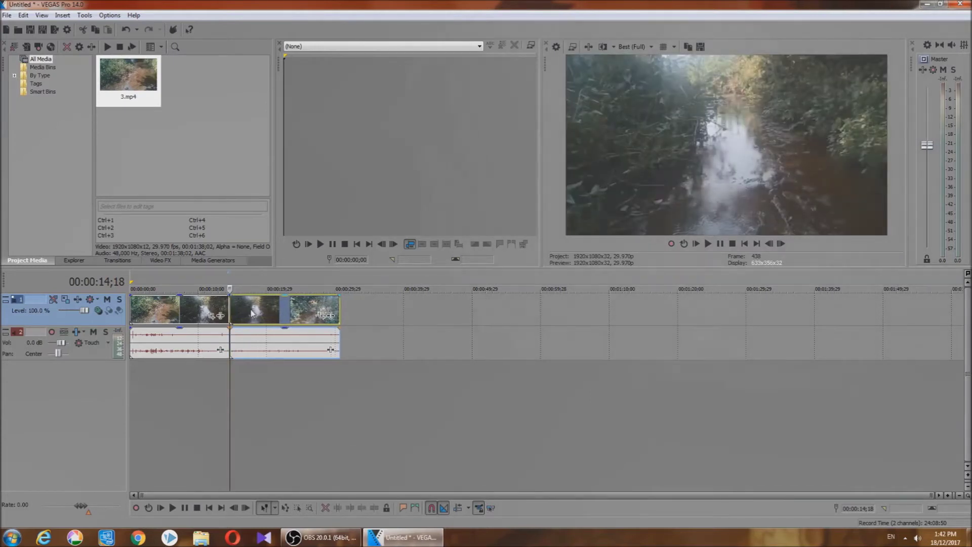
# Step: Apply the 3D Blinds transition with the Spin preset to the cut between the two clips
pyautogui.click(117, 260)
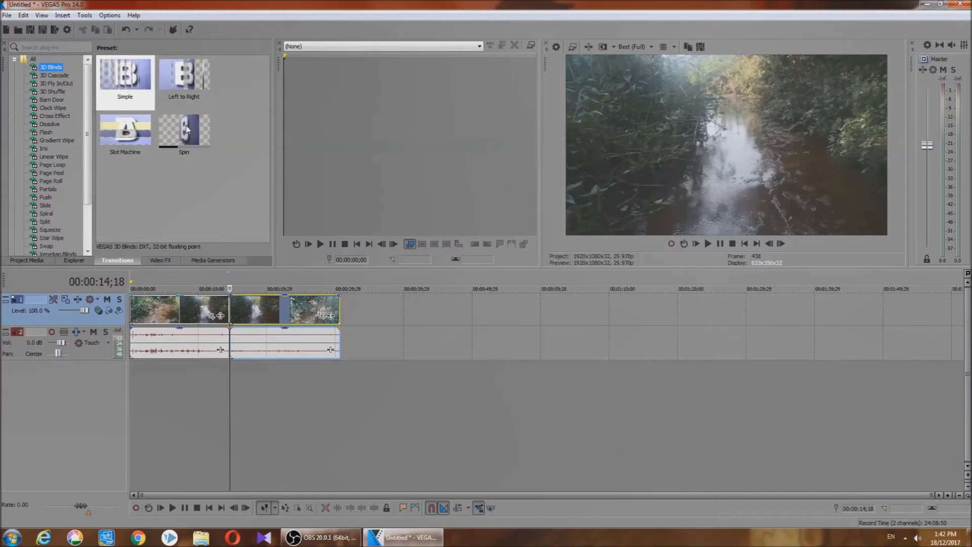
pyautogui.moveTo(184, 129); pyautogui.dragTo(231, 310)
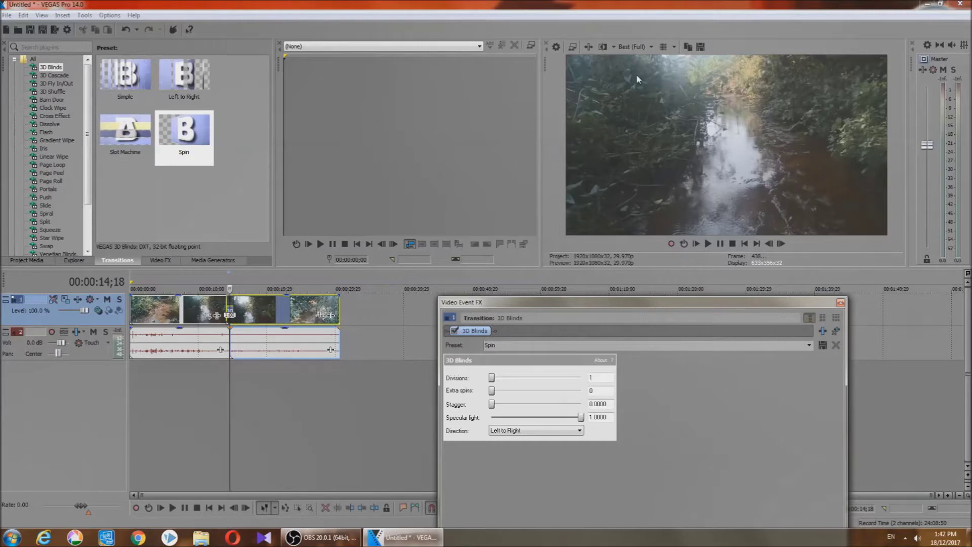
# Step: Set the video preview quality to Best (Auto)
pyautogui.click(650, 47)
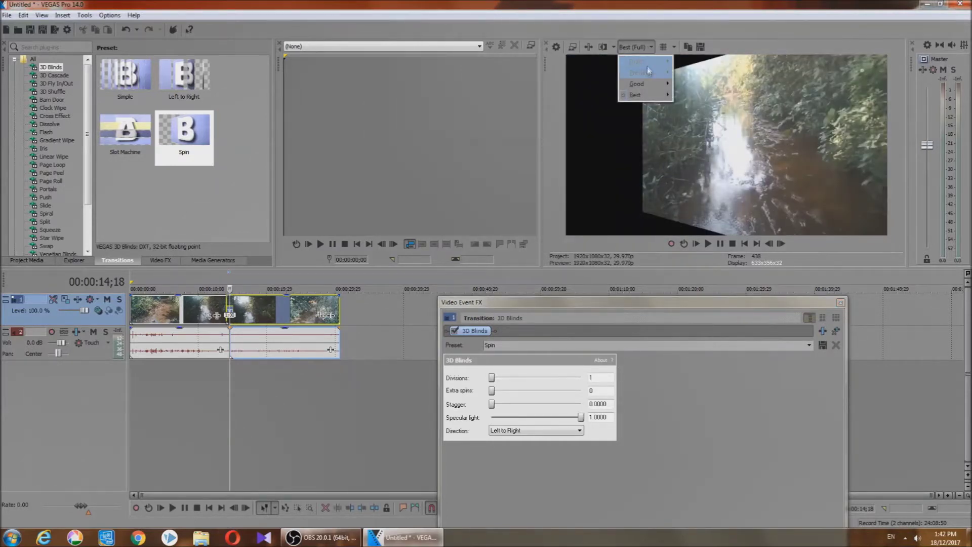
pyautogui.moveTo(649, 65)
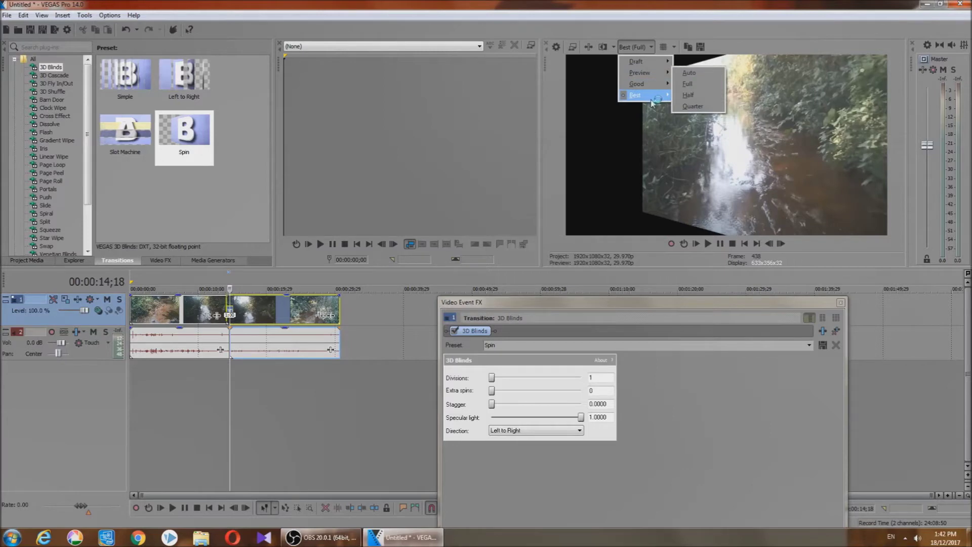
pyautogui.moveTo(656, 100)
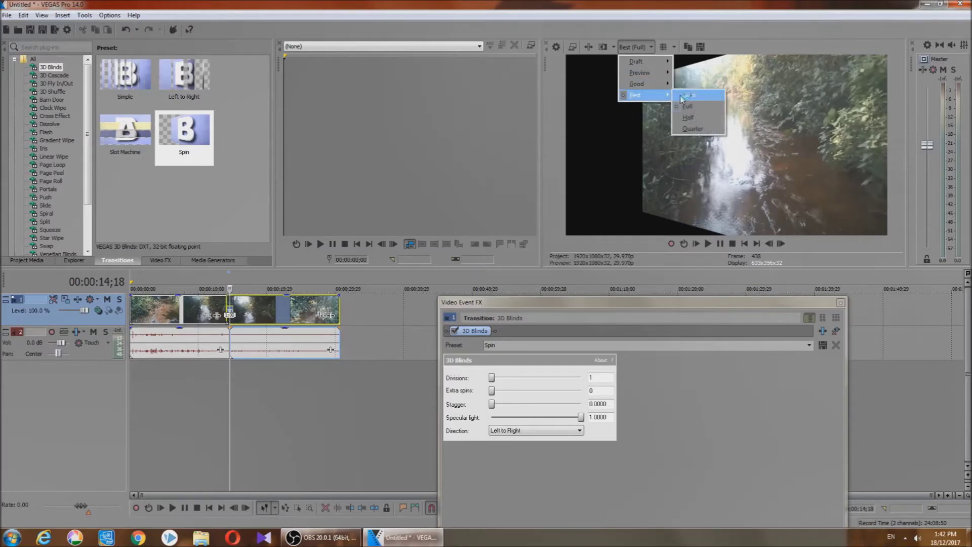
pyautogui.click(682, 96)
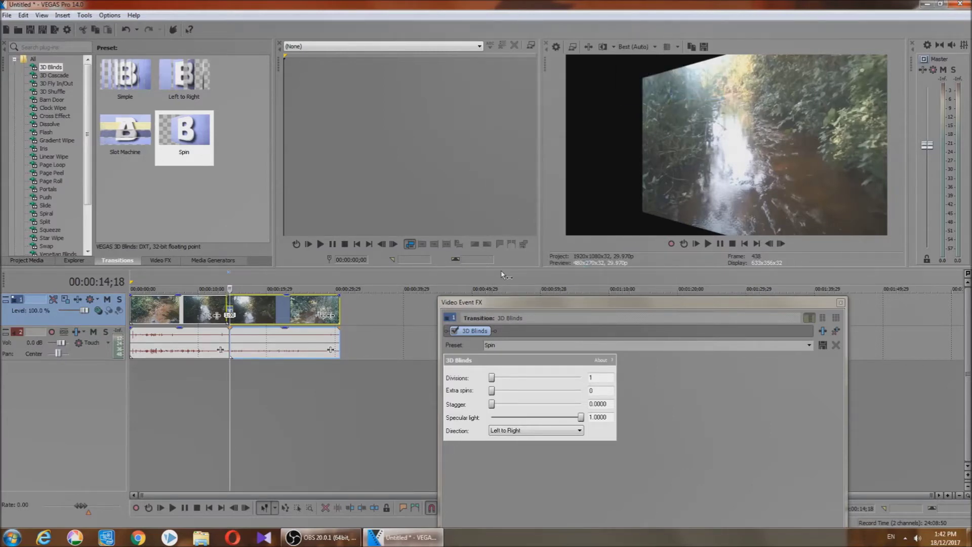
# Step: Play back the Spin transition starting from 00:00:12;25
pyautogui.click(218, 408)
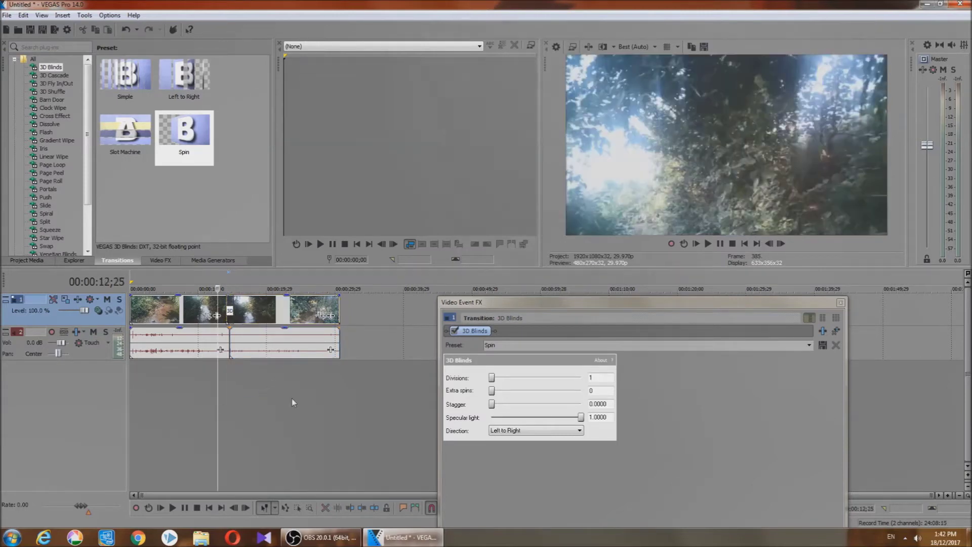
pyautogui.click(708, 244)
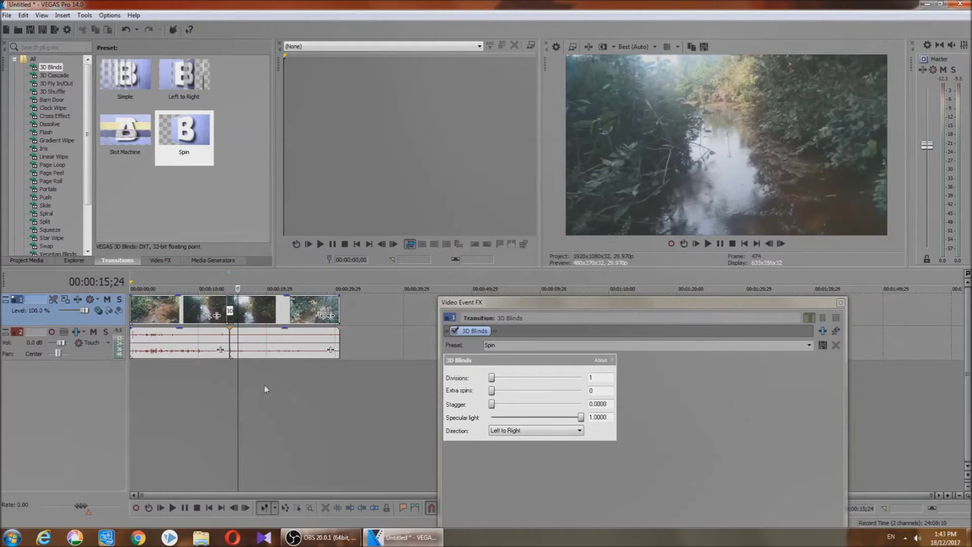
# Step: Stretch the 3D Blinds transition so it starts at about 6 seconds, and play it back
pyautogui.scroll(2, 263, 389)
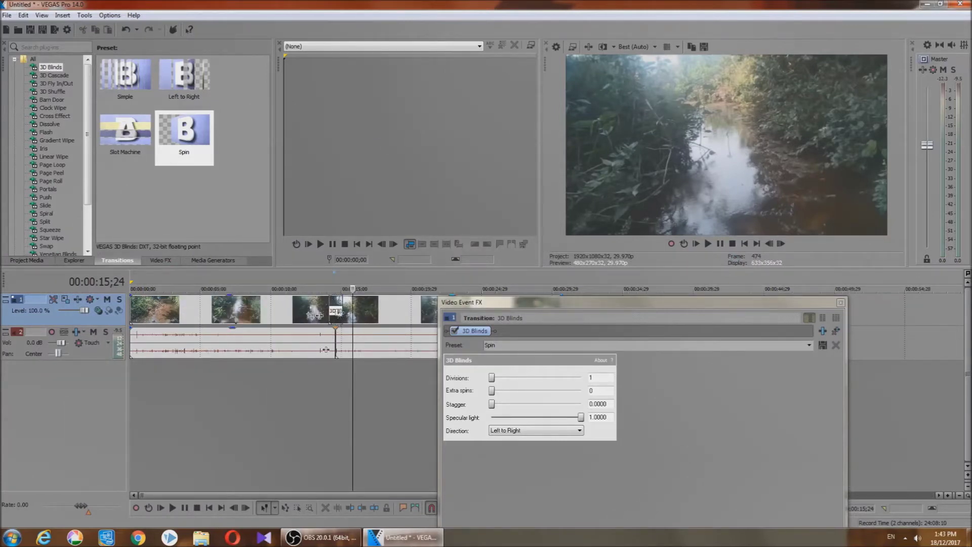
pyautogui.moveTo(329, 305); pyautogui.dragTo(208, 314)
pyautogui.click(192, 412)
pyautogui.click(708, 243)
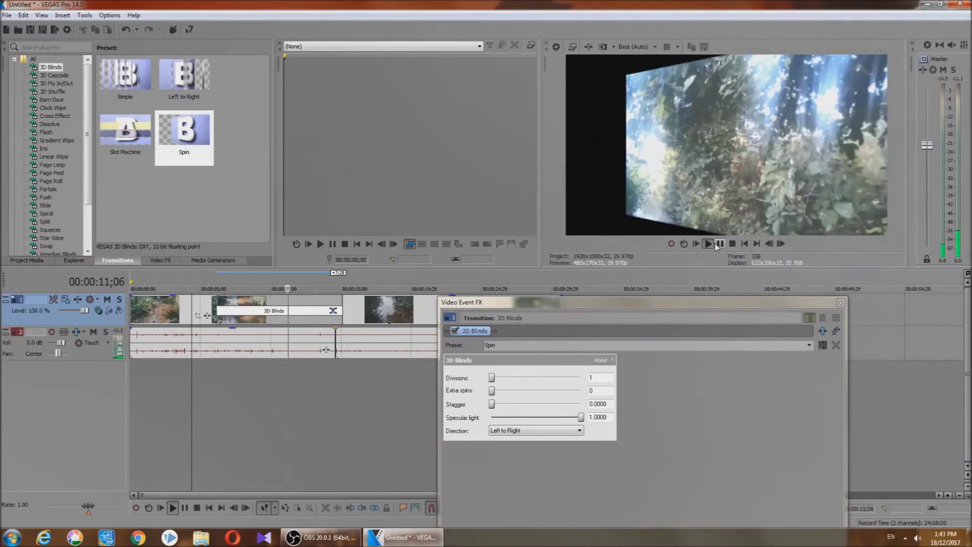
pyautogui.press('Return')
# Step: Shorten the 3D Blinds transition so it starts at about 11 seconds, and play it back
pyautogui.moveTo(216, 316); pyautogui.dragTo(289, 316)
pyautogui.click(254, 433)
pyautogui.press('space')
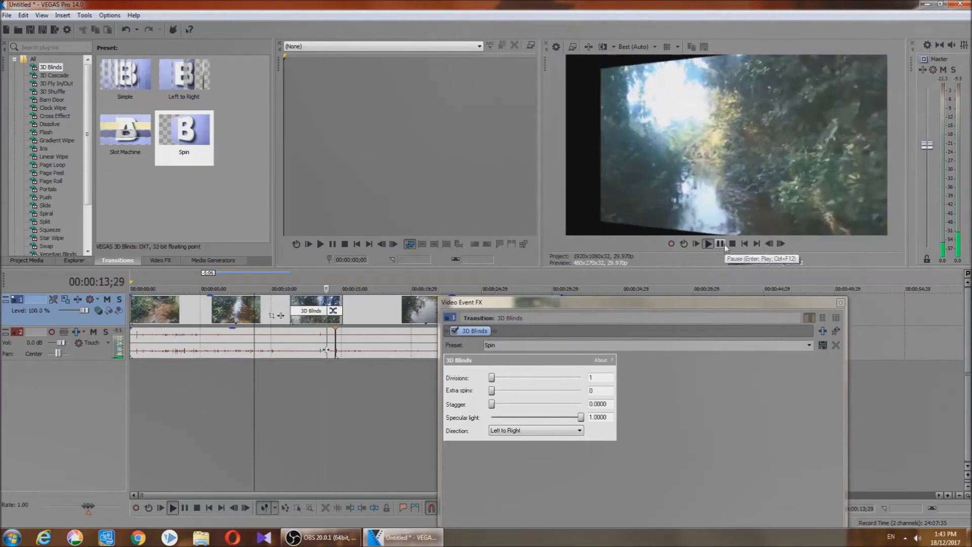
pyautogui.click(722, 245)
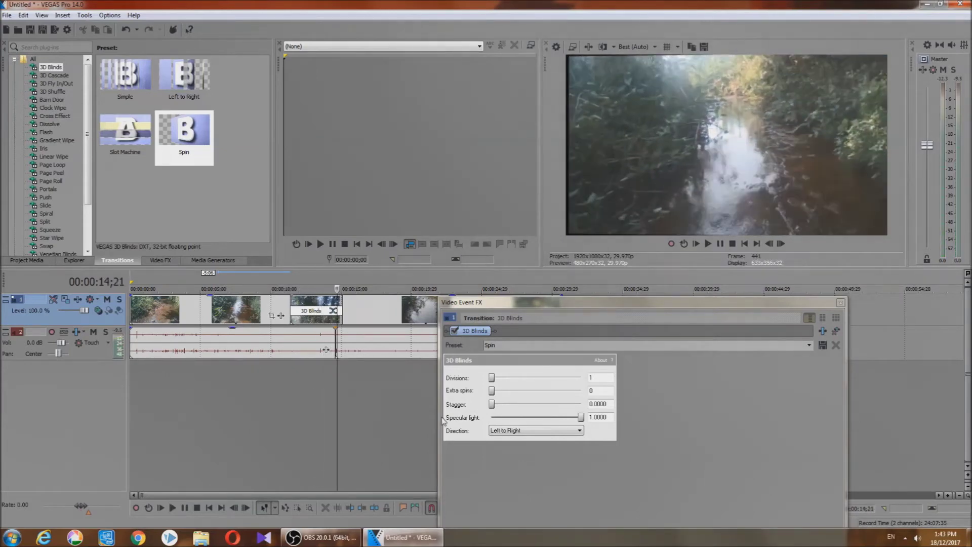
# Step: Undo the 3D Blinds transition and its length changes at the cut
pyautogui.click(324, 339)
pyautogui.hotkey('ctrl', 'a')
pyautogui.hotkey('ctrl', 'c')
pyautogui.hotkey('ctrl', 'v')
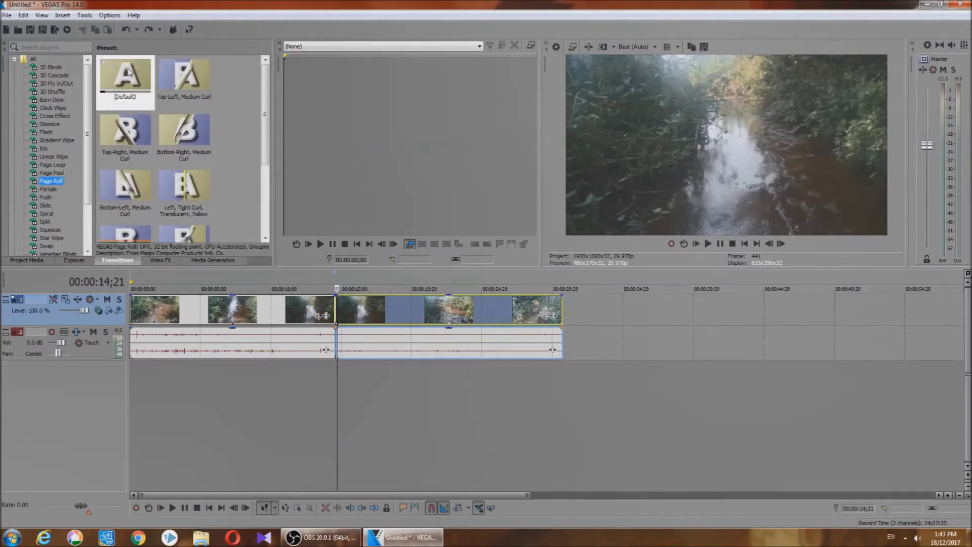
# Step: Try out the default Dissolve transition on the cut between the two clips and undo it
pyautogui.click(53, 108)
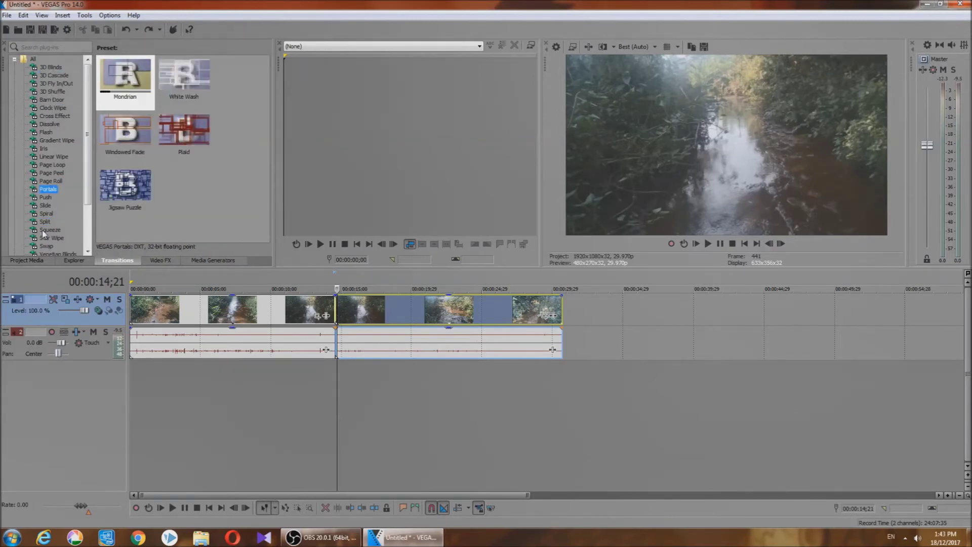
pyautogui.click(50, 124)
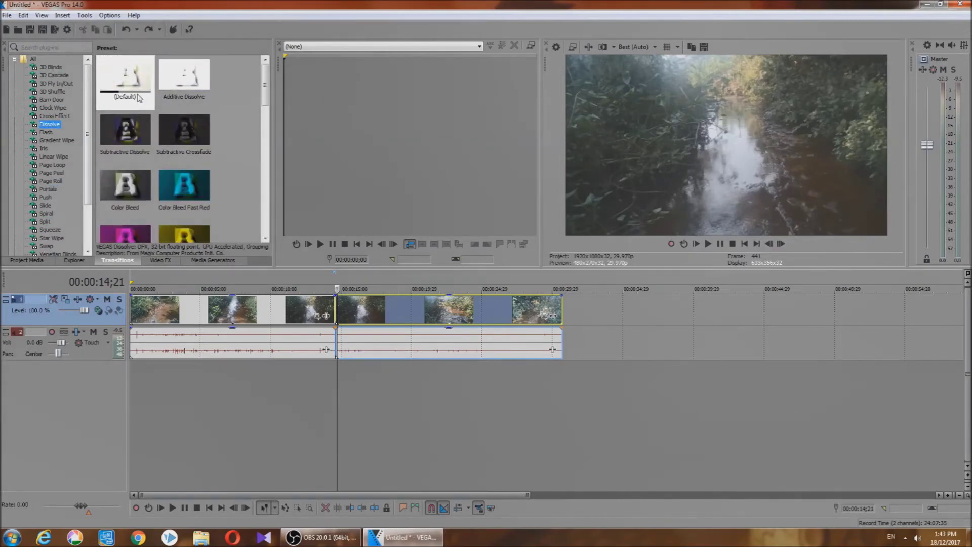
pyautogui.moveTo(129, 73); pyautogui.dragTo(337, 303)
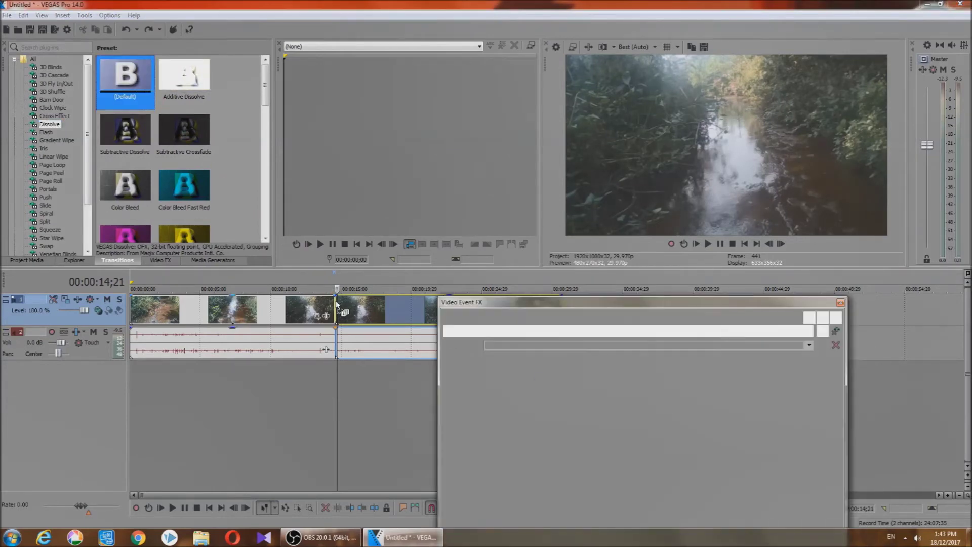
pyautogui.click(314, 386)
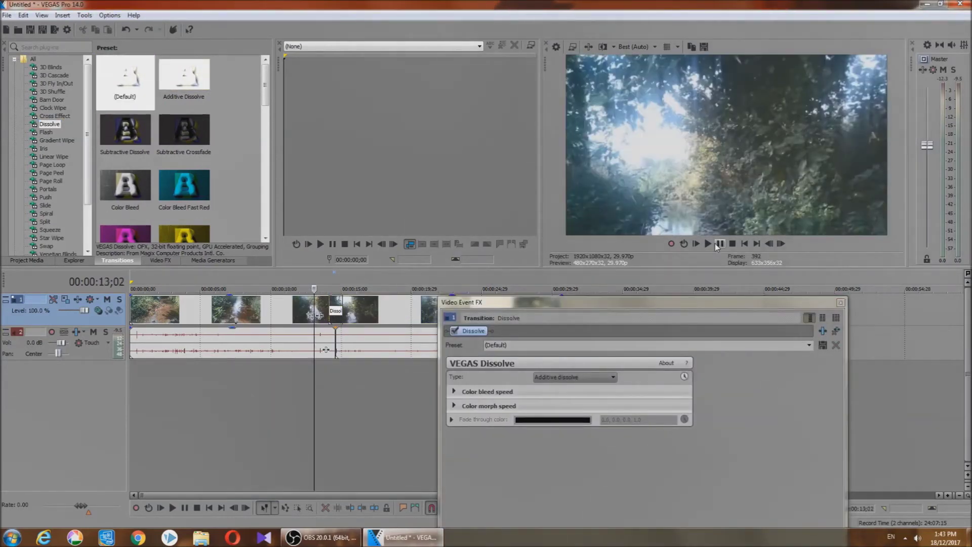
pyautogui.click(708, 244)
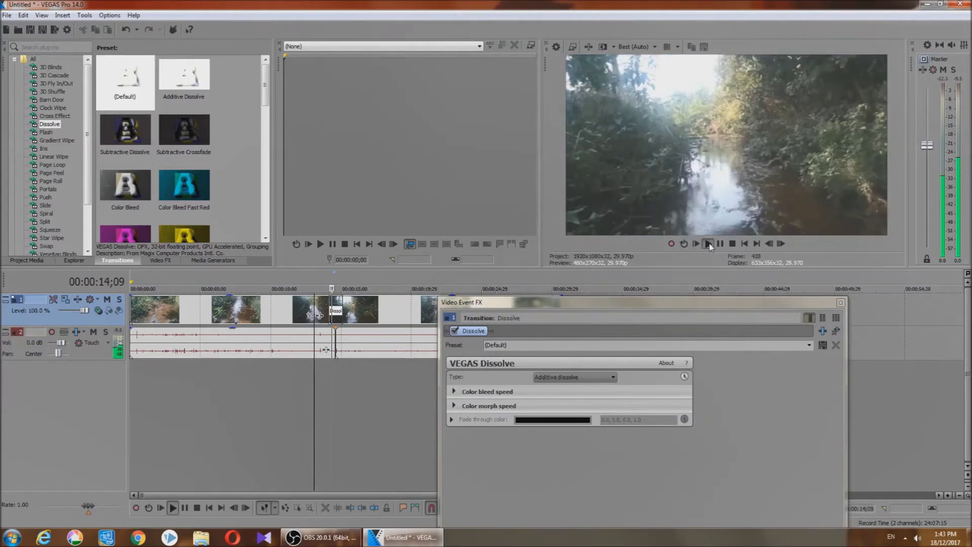
pyautogui.click(718, 244)
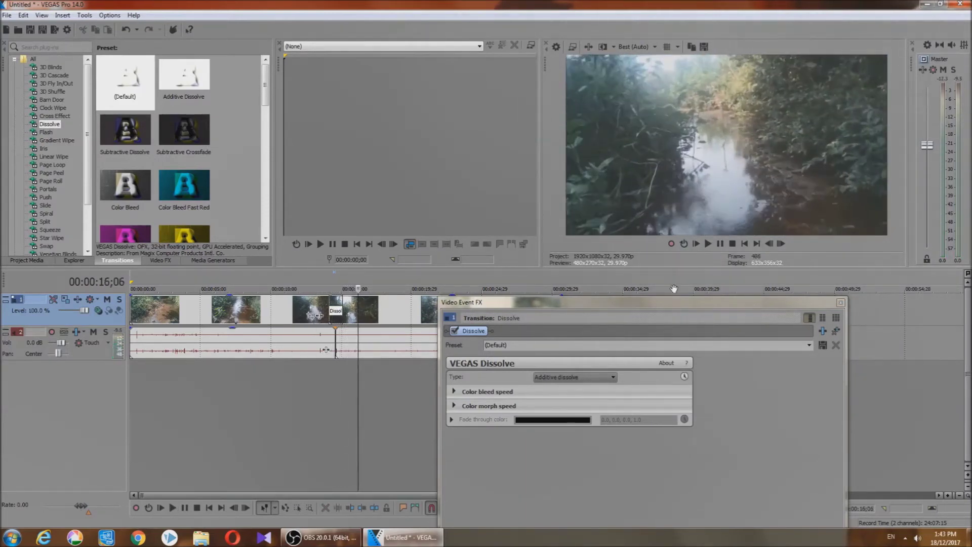
pyautogui.hotkey('ctrl', 'z')
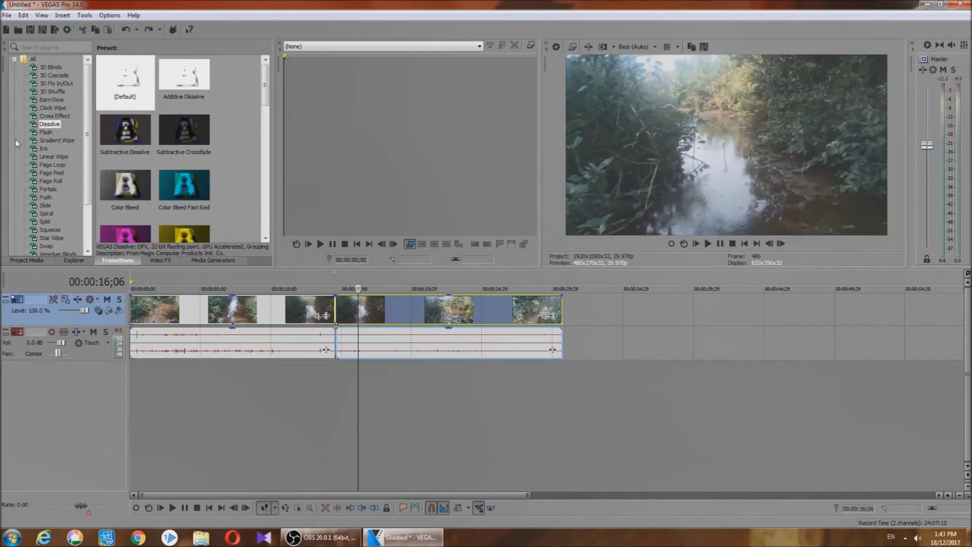
# Step: Look through the presets of the transition categories from Linear Wipe to Star Wipe, ending on Squeeze
pyautogui.click(54, 157)
pyautogui.click(52, 165)
pyautogui.click(51, 181)
pyautogui.click(48, 189)
pyautogui.click(53, 196)
pyautogui.click(45, 213)
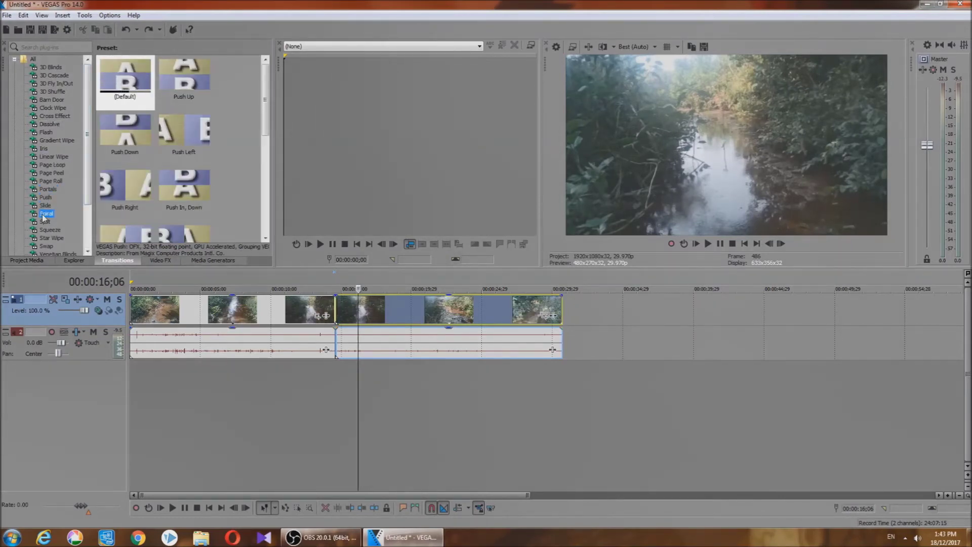
pyautogui.click(44, 221)
pyautogui.click(47, 238)
pyautogui.click(49, 230)
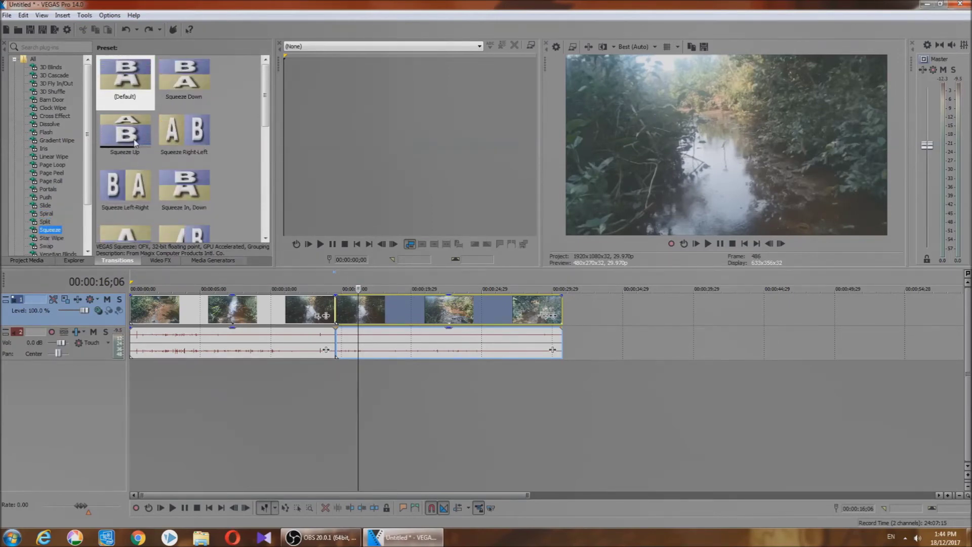
# Step: Apply the Squeeze Left-Right transition to the cut between the two clips and play it back
pyautogui.moveTo(126, 192); pyautogui.dragTo(339, 318)
pyautogui.click(322, 386)
pyautogui.click(708, 243)
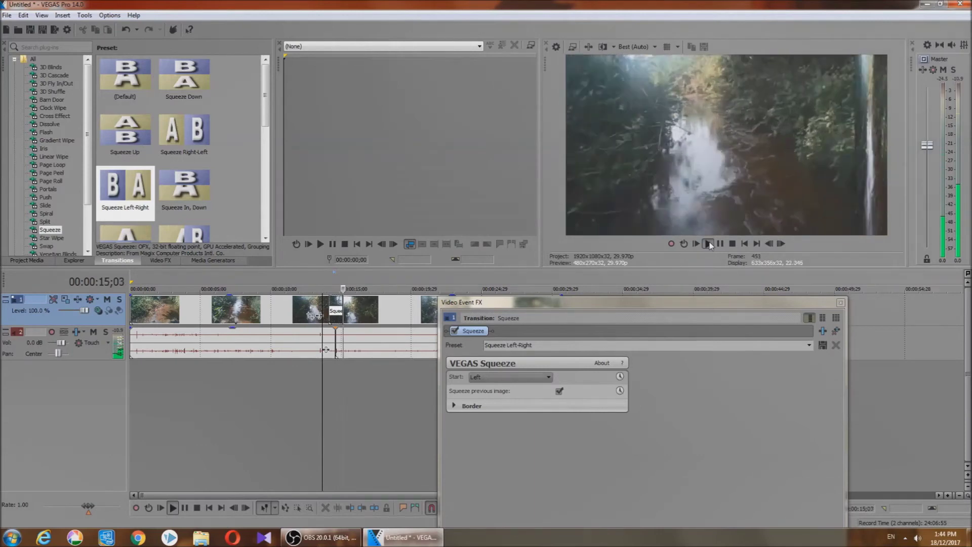
pyautogui.press('Return')
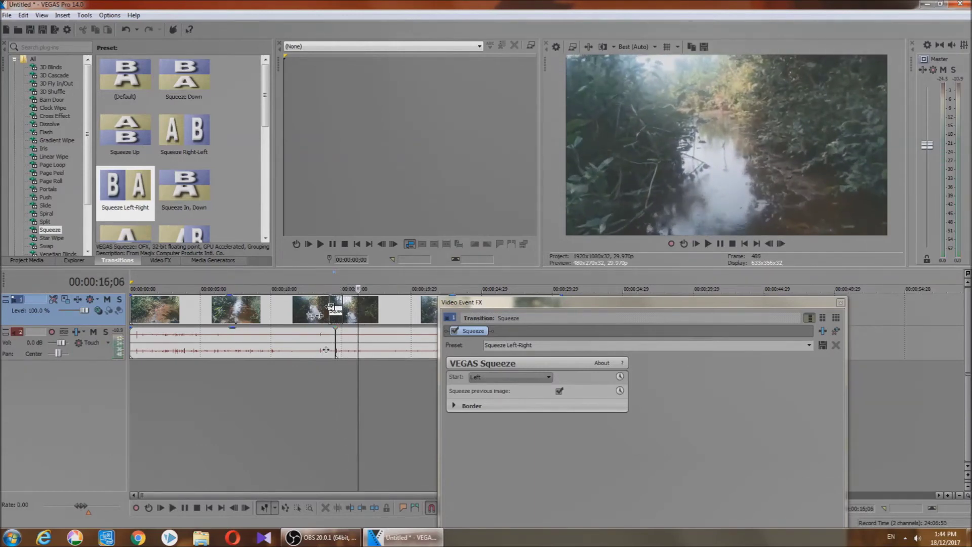
# Step: Lengthen the Squeeze transition so it starts at about 10 seconds, and play it back from 00:00:07;21
pyautogui.moveTo(329, 307); pyautogui.dragTo(308, 307)
pyautogui.click(239, 375)
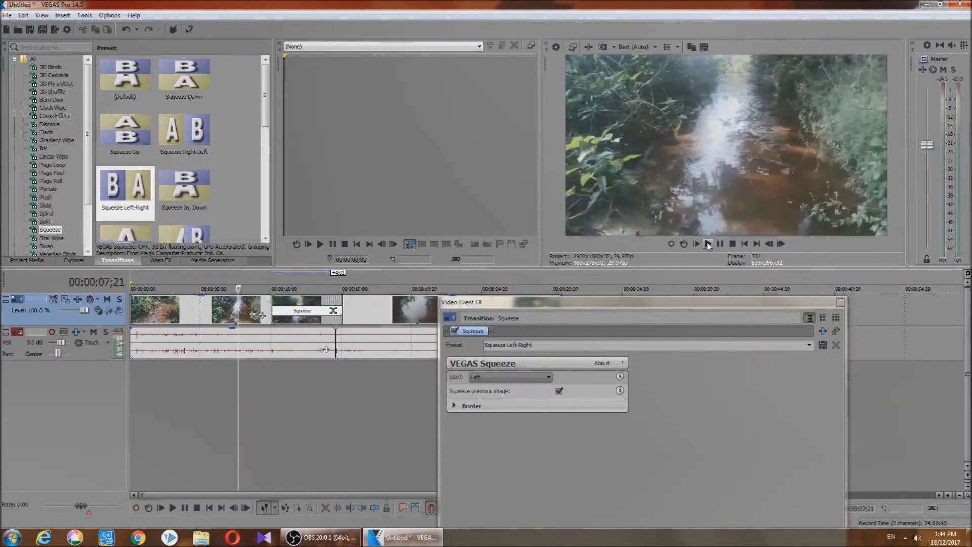
pyautogui.click(708, 244)
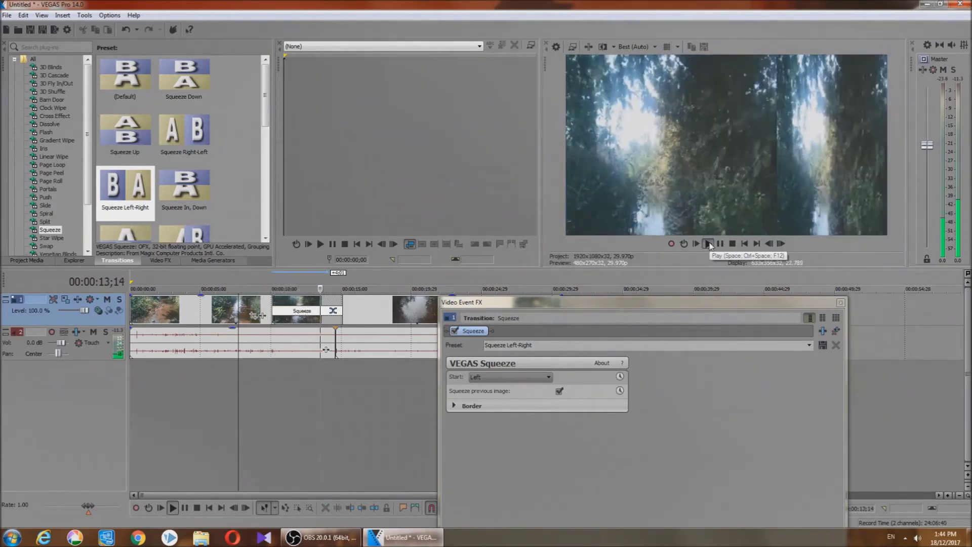
# Step: Pause the playback past the Squeeze transition, close its settings window and display the Page Roll presets
pyautogui.click(721, 244)
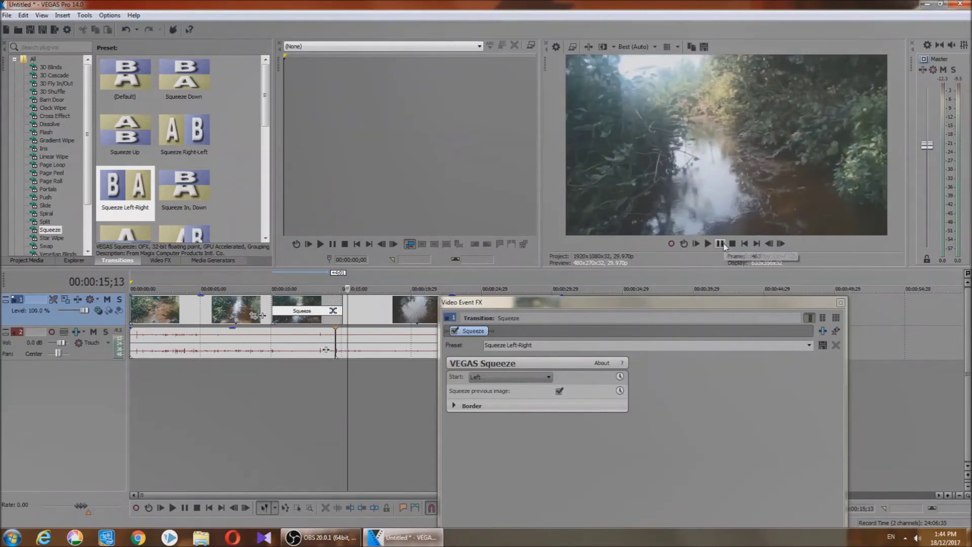
pyautogui.click(841, 302)
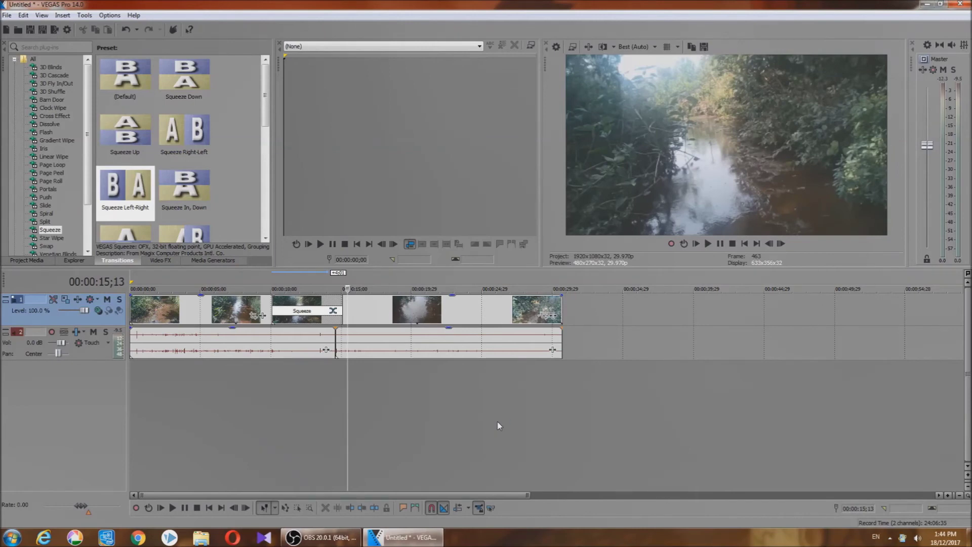
pyautogui.click(49, 183)
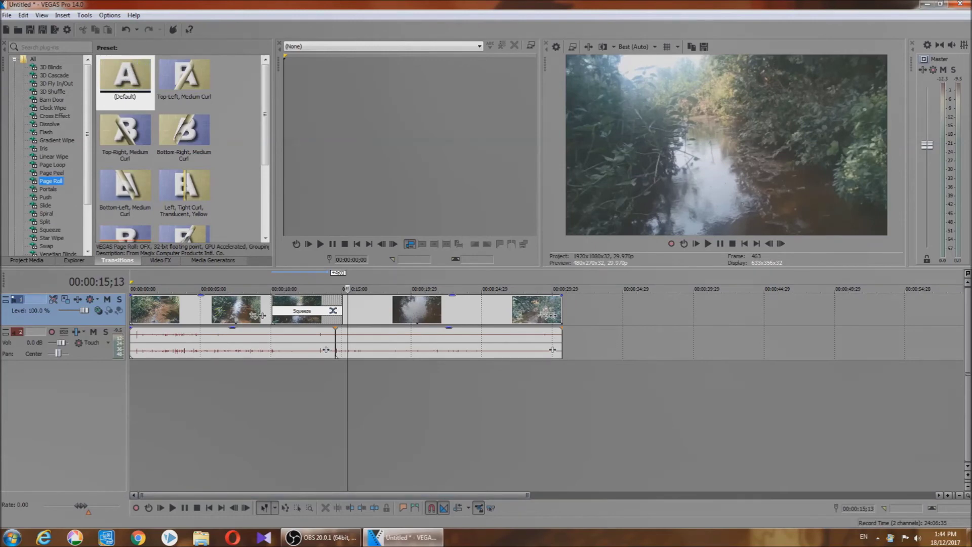
# Step: Minimize the video editor and close it without saving the changes to the untitled project
pyautogui.click(928, 4)
pyautogui.rightClick(438, 539)
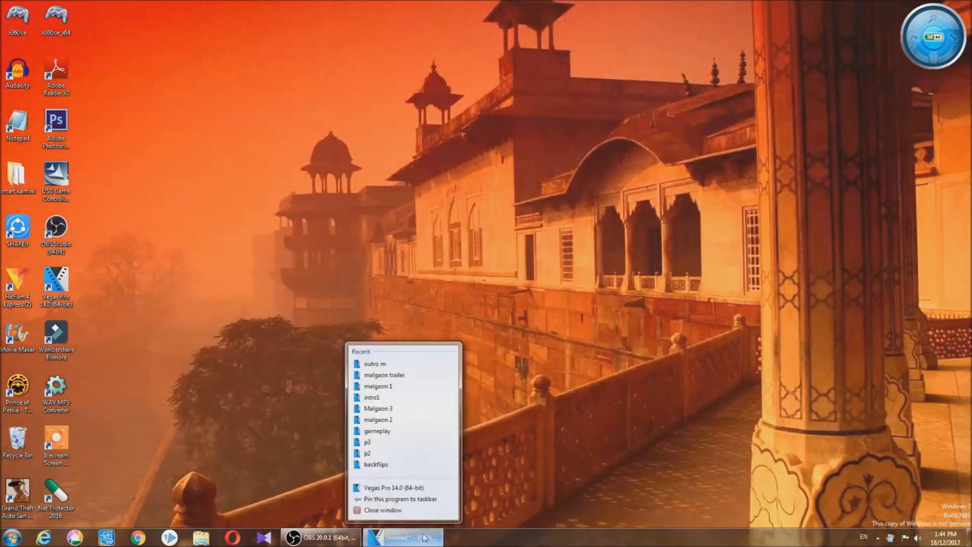
pyautogui.click(417, 515)
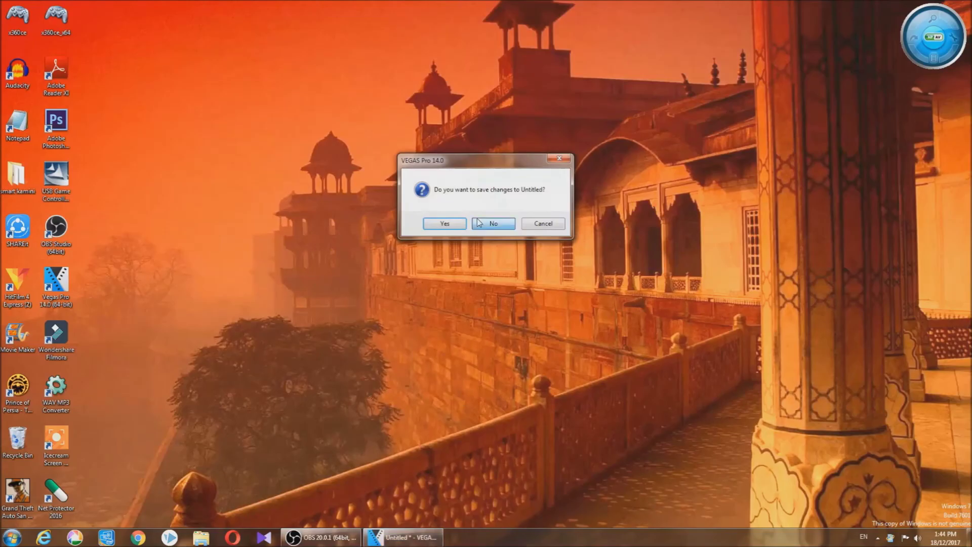
pyautogui.click(477, 219)
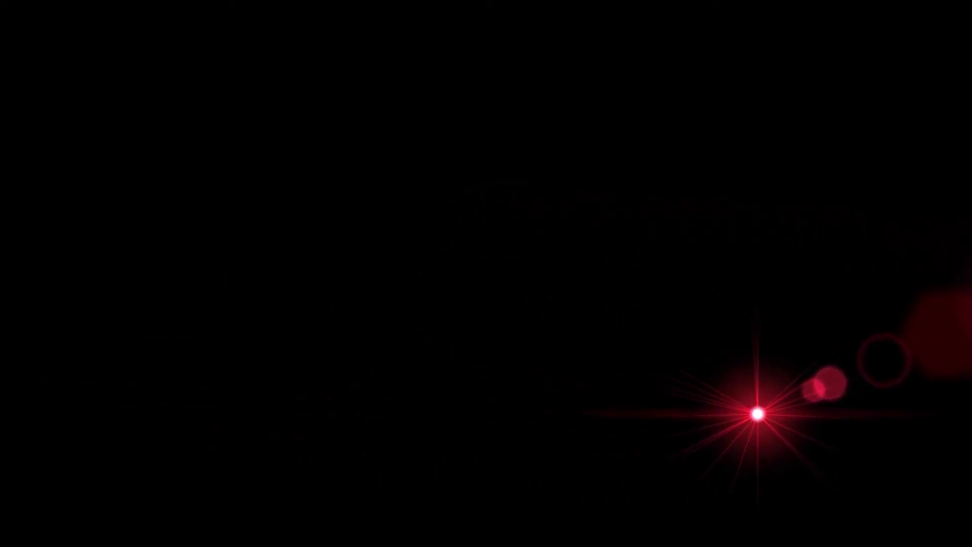